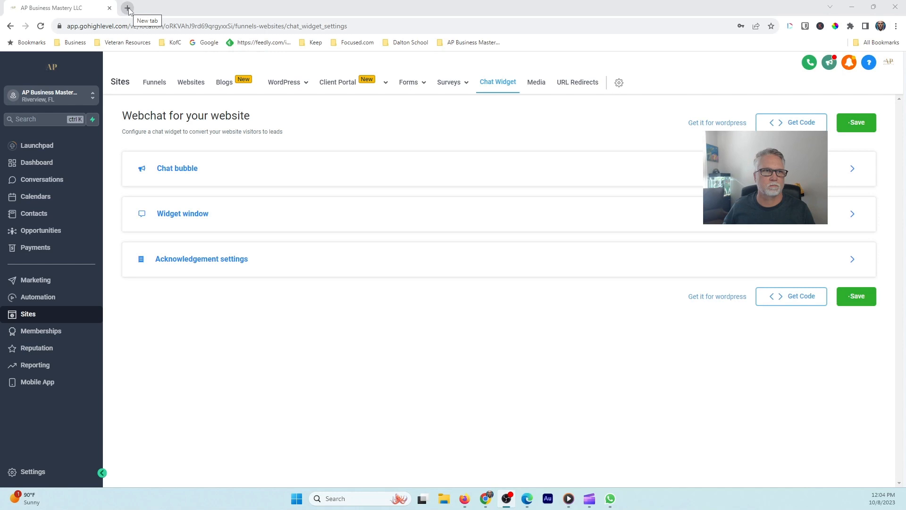
Open wallyrecommends.com in a new tab, open its HighLevel demo page, and return to the chat widget settings
{"action": "left_click", "coordinate": [128, 8]}
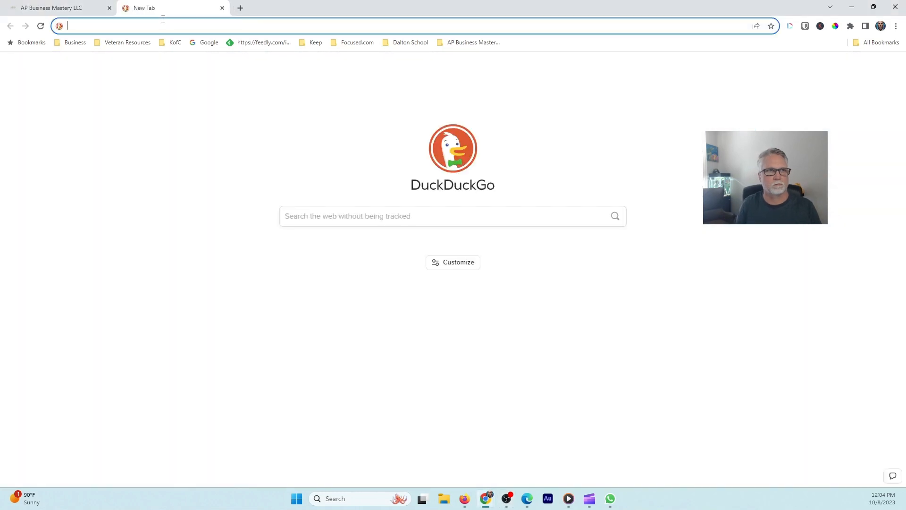
{"action": "type", "text": "wall"}
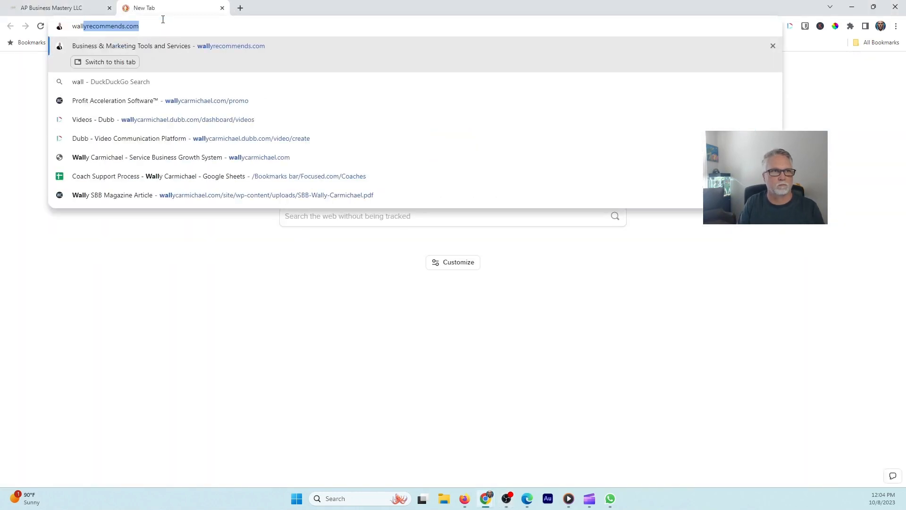
{"action": "key", "text": "Return"}
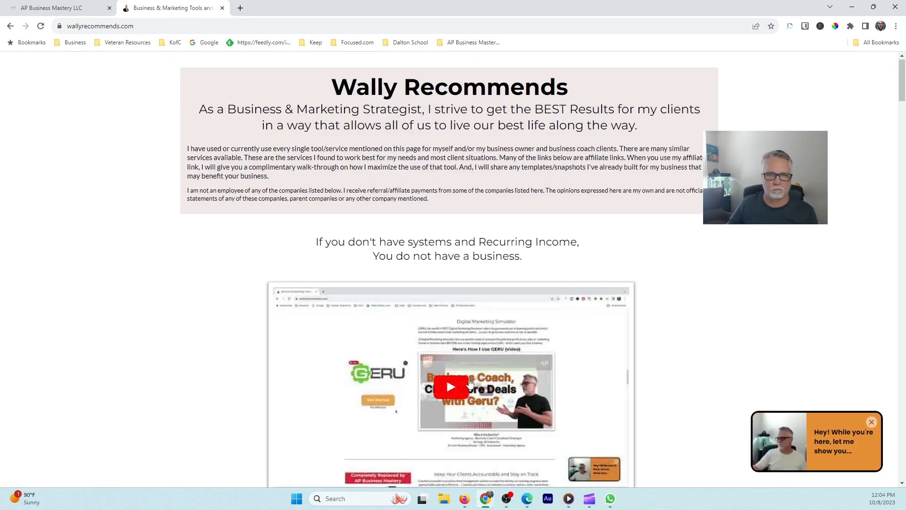
{"action": "scroll", "coordinate": [360, 386], "scroll_direction": "down", "scroll_amount": 10}
{"action": "scroll", "coordinate": [360, 386], "scroll_direction": "down", "scroll_amount": 6}
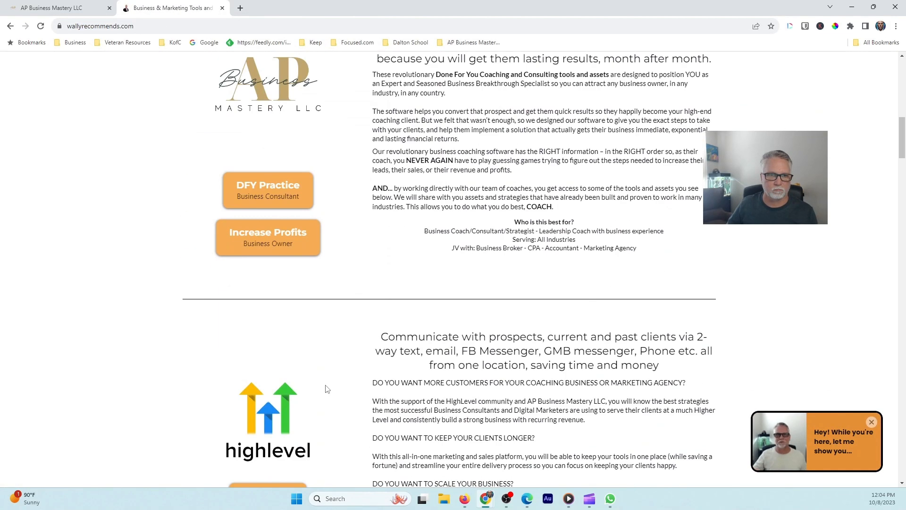
{"action": "left_click", "coordinate": [269, 415]}
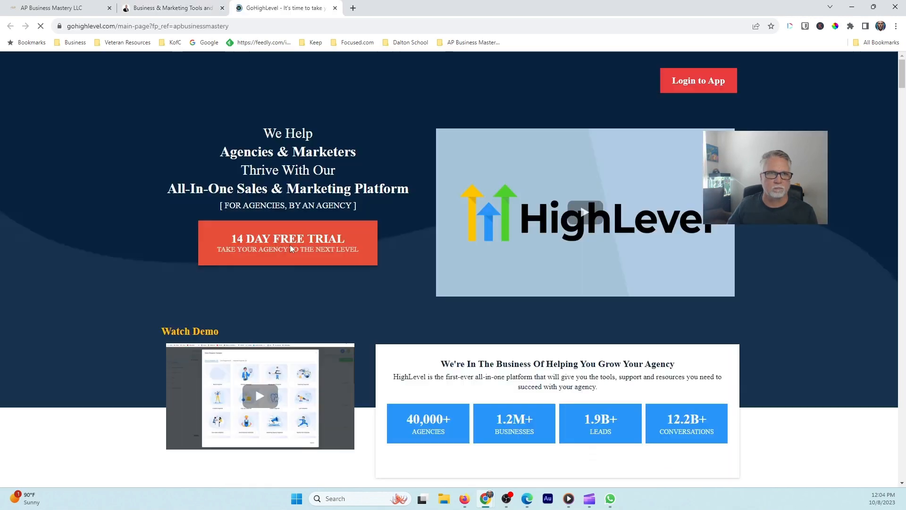
{"action": "left_click", "coordinate": [173, 8]}
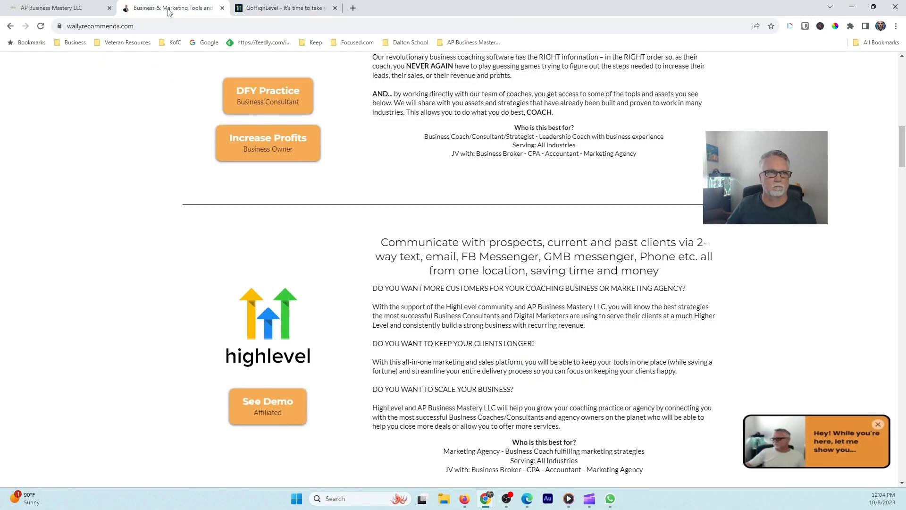
{"action": "left_click", "coordinate": [83, 6]}
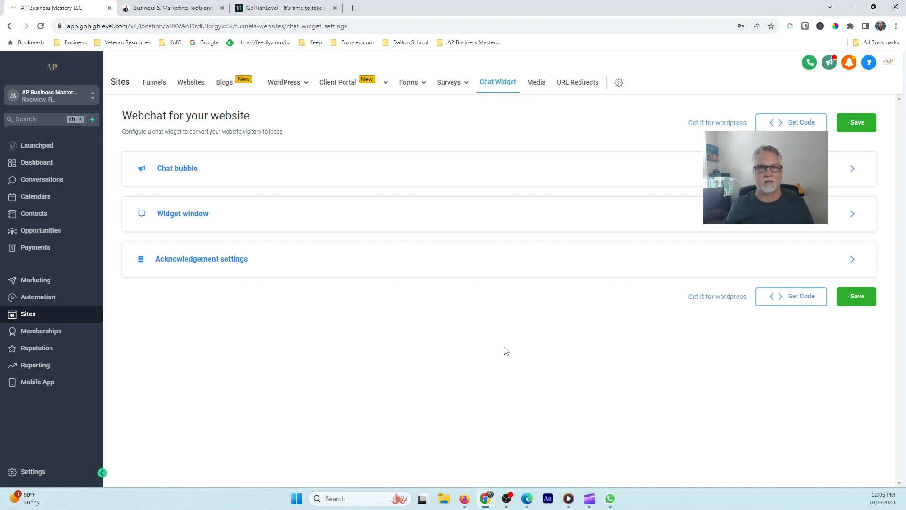
Examine the contact form in the chat widget on the HighLevel demo page and close the form
{"action": "left_click", "coordinate": [286, 6]}
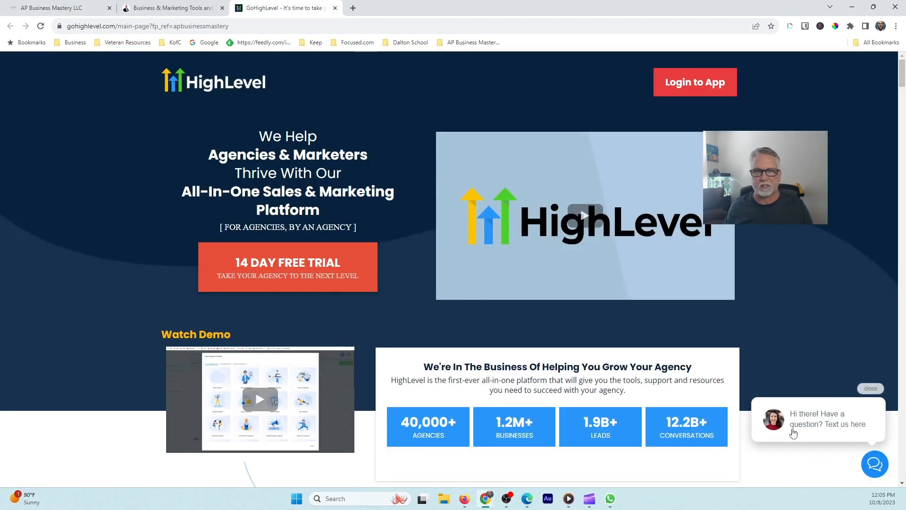
{"action": "left_click", "coordinate": [808, 425]}
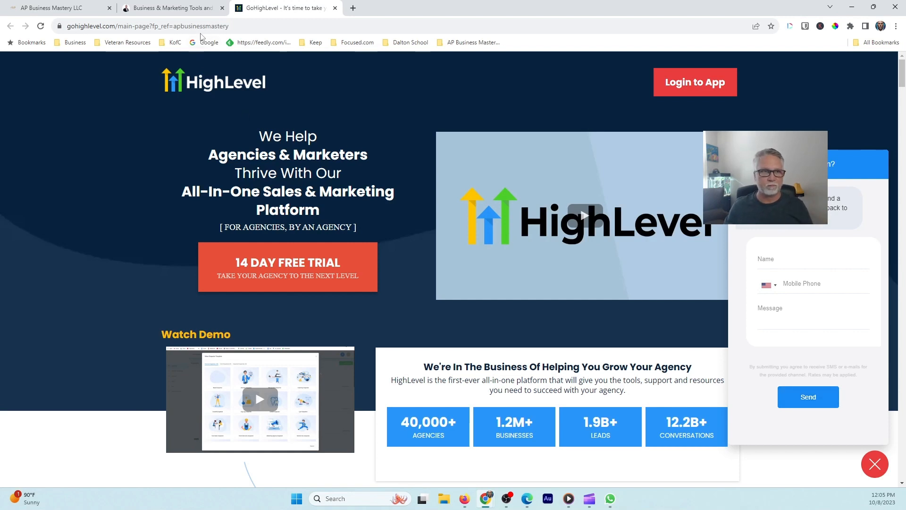
{"action": "left_click", "coordinate": [875, 464]}
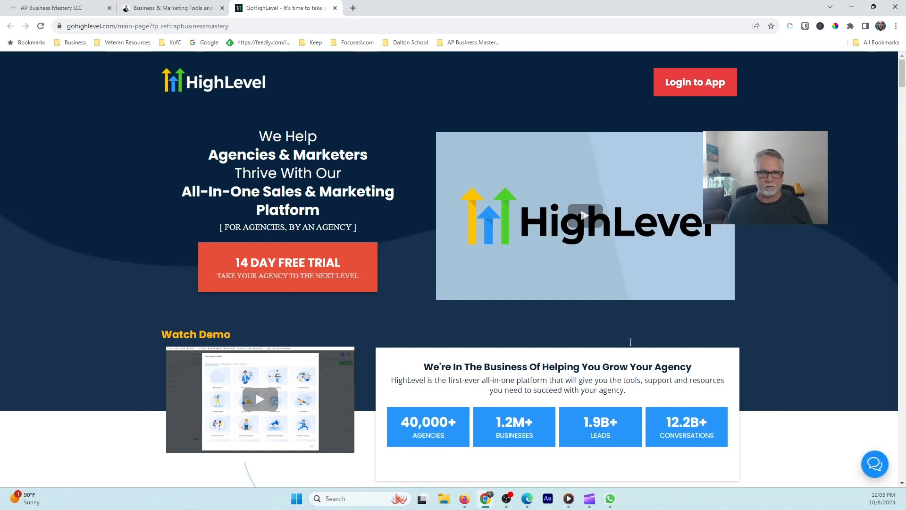
Examine the Text Me chat form in the video widget on wallyrecommends.com and close the widget
{"action": "left_click", "coordinate": [168, 9]}
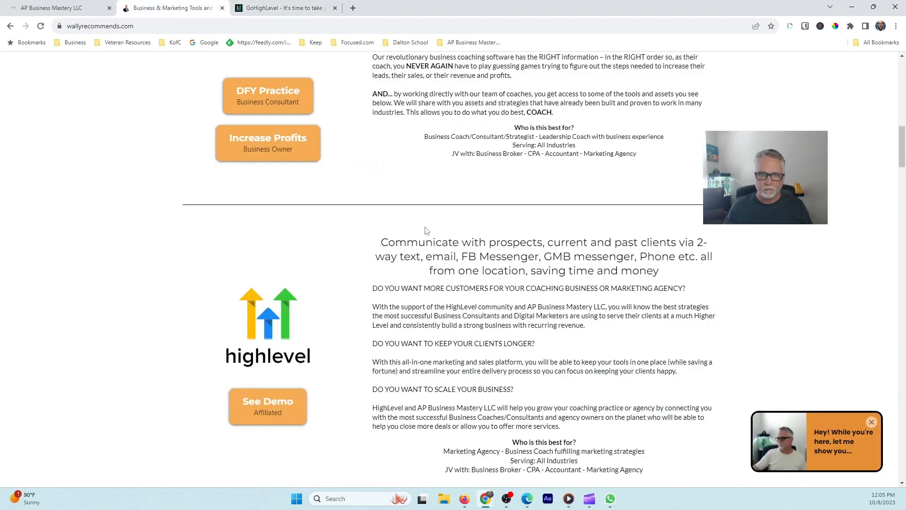
{"action": "left_click", "coordinate": [817, 444]}
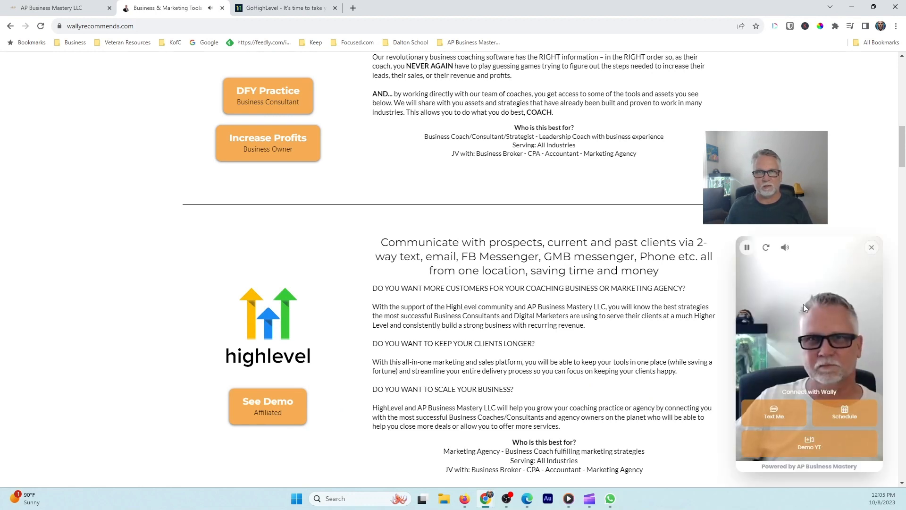
{"action": "left_click", "coordinate": [805, 302]}
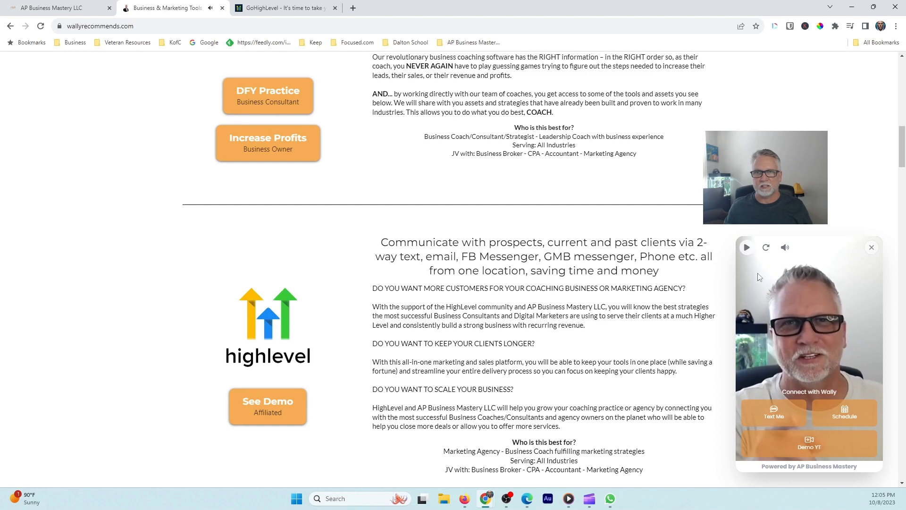
{"action": "left_click", "coordinate": [778, 418]}
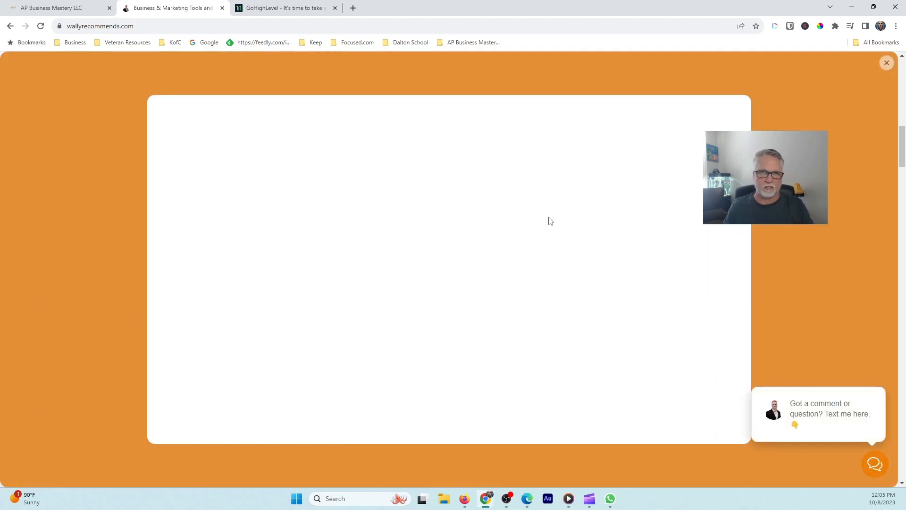
{"action": "mouse_move", "coordinate": [821, 401]}
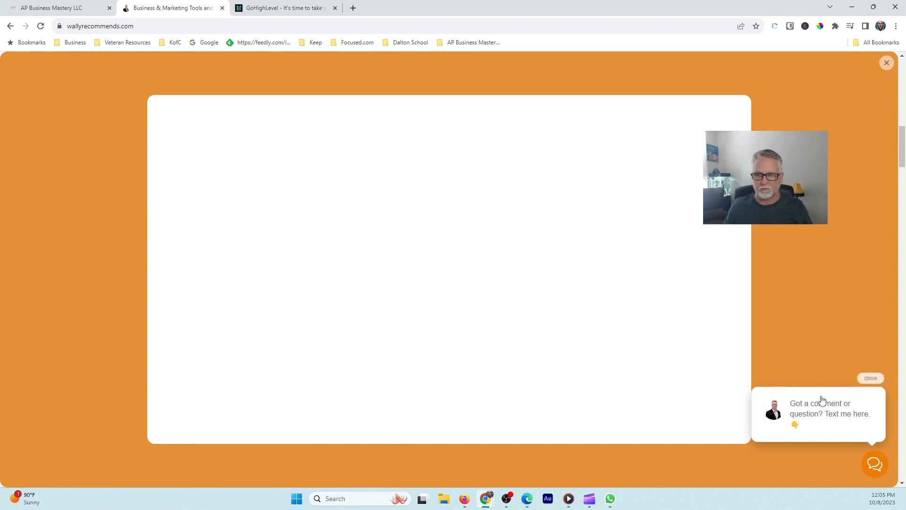
{"action": "left_click", "coordinate": [824, 426]}
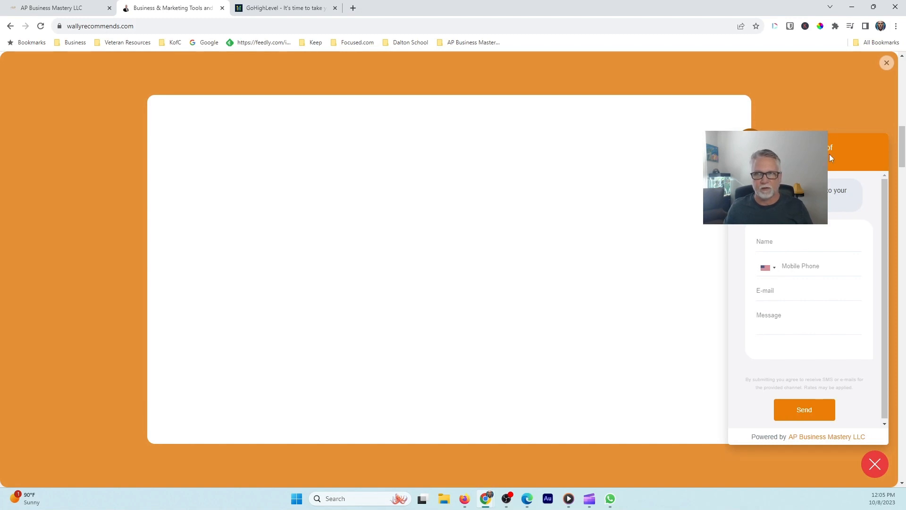
{"action": "left_click", "coordinate": [886, 65]}
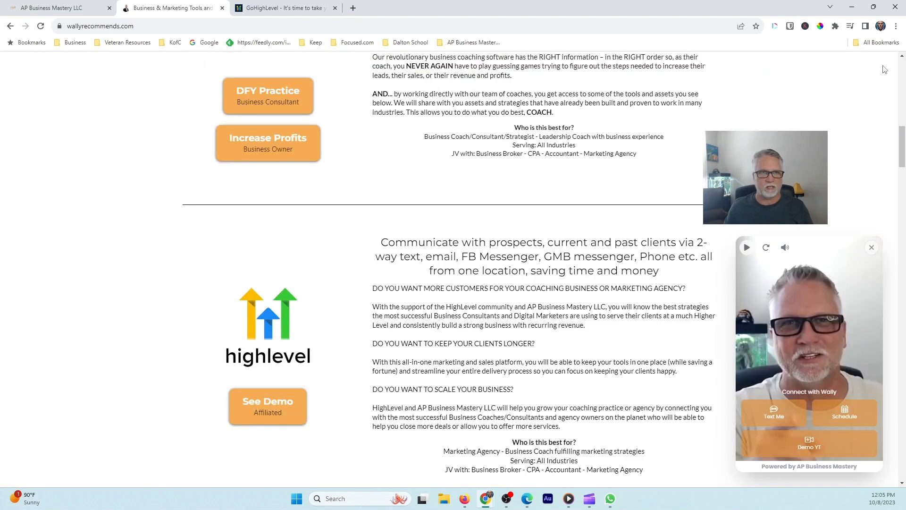
{"action": "left_click", "coordinate": [871, 247]}
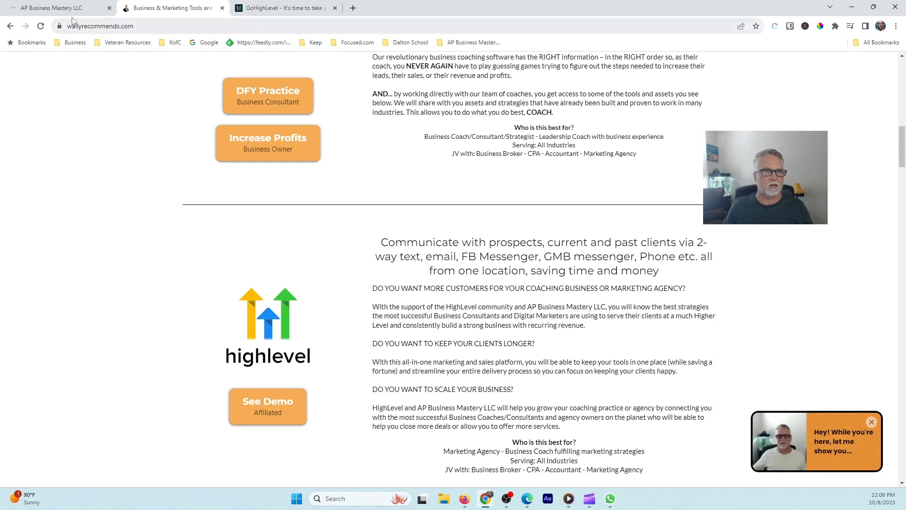
Review the Chat bubble settings of the webchat widget, including the intro message and the custom greeting for return visitors
{"action": "left_click", "coordinate": [71, 9]}
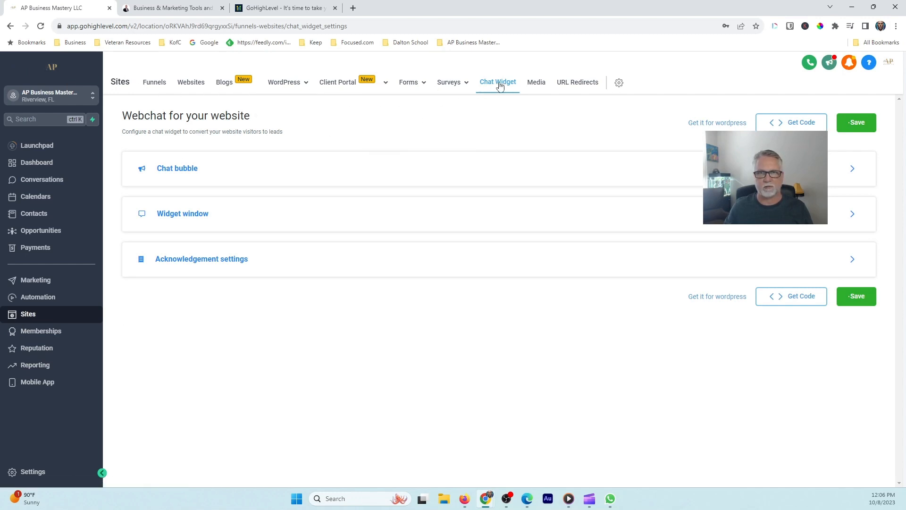
{"action": "left_click", "coordinate": [161, 174]}
{"action": "scroll", "coordinate": [451, 284], "scroll_direction": "down", "scroll_amount": 1}
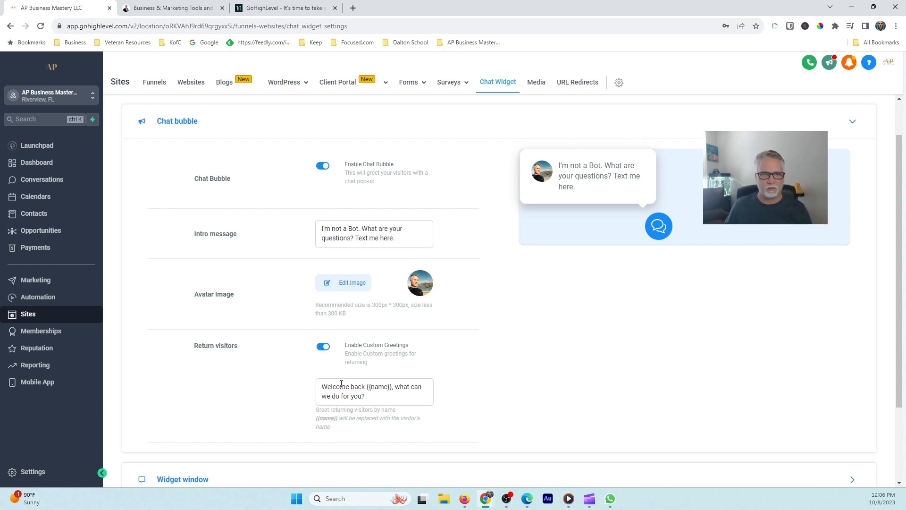
{"action": "left_click_drag", "start_coordinate": [322, 229], "coordinate": [410, 237]}
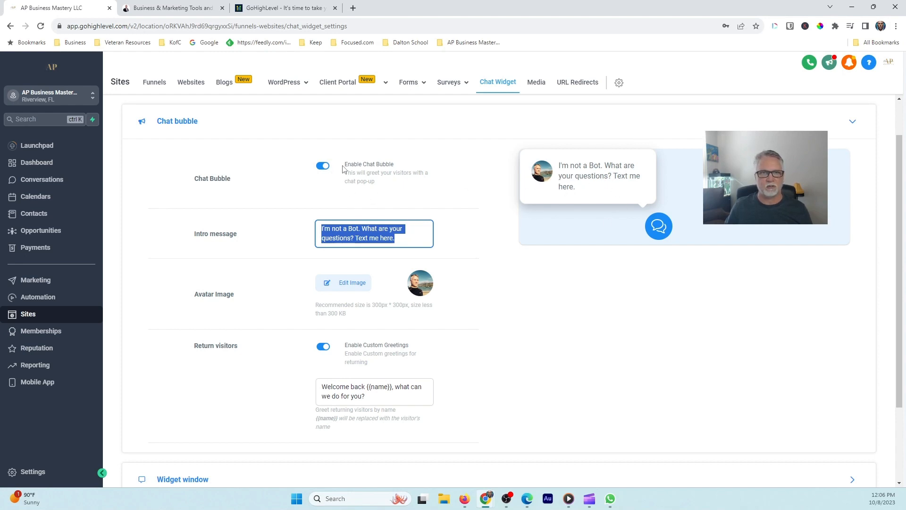
{"action": "scroll", "coordinate": [361, 281], "scroll_direction": "down", "scroll_amount": 2}
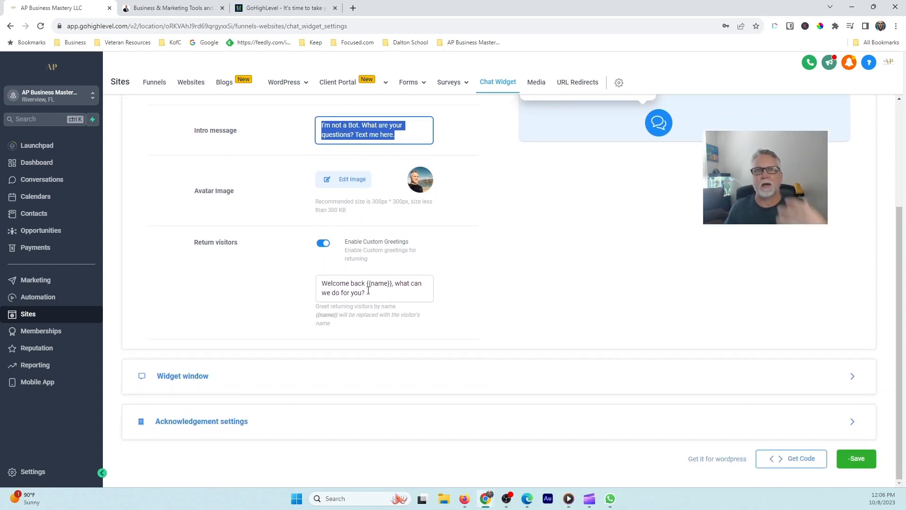
{"action": "left_click", "coordinate": [399, 134]}
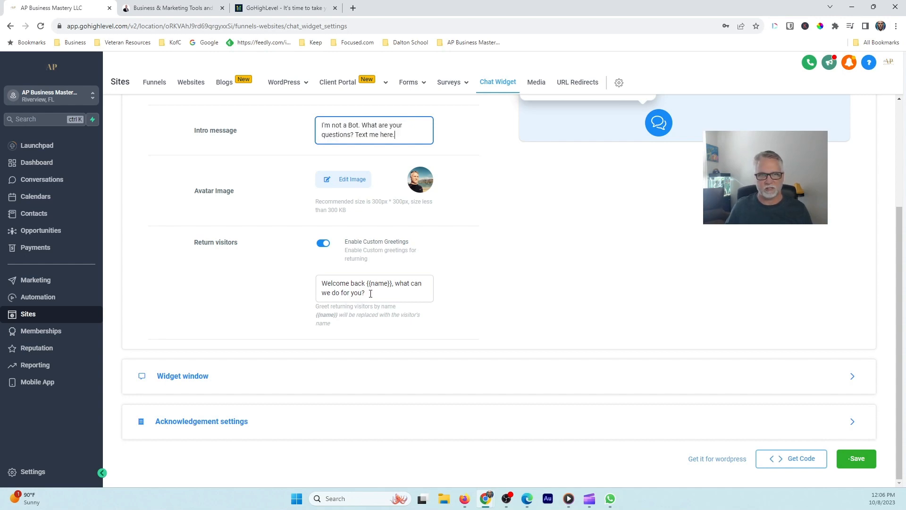
{"action": "left_click_drag", "start_coordinate": [370, 294], "coordinate": [314, 280]}
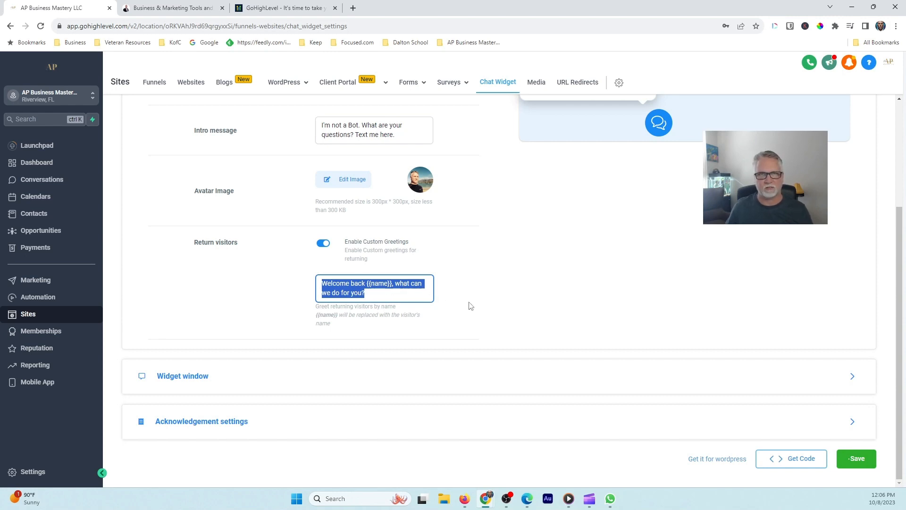
Review the Widget window's header and preview avatar, checking them against the avatar image in the Chat bubble settings
{"action": "left_click", "coordinate": [187, 375]}
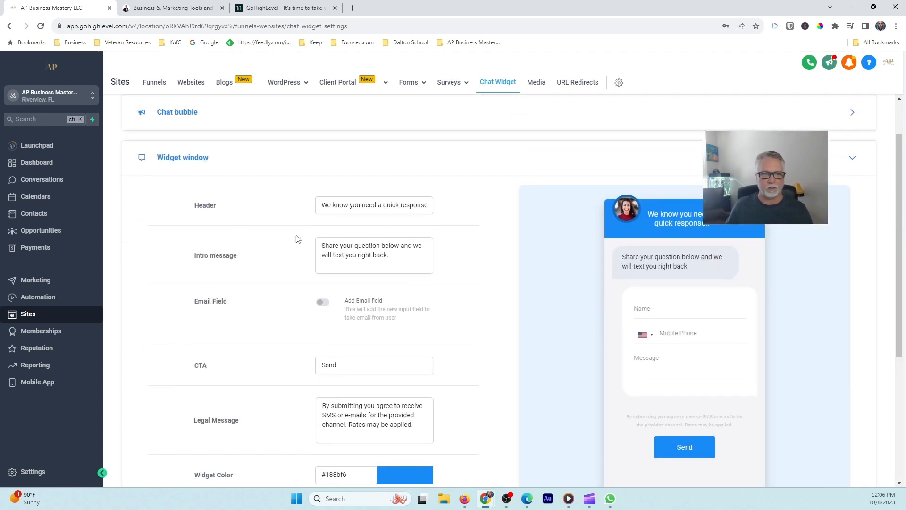
{"action": "left_click_drag", "start_coordinate": [321, 205], "coordinate": [415, 208]}
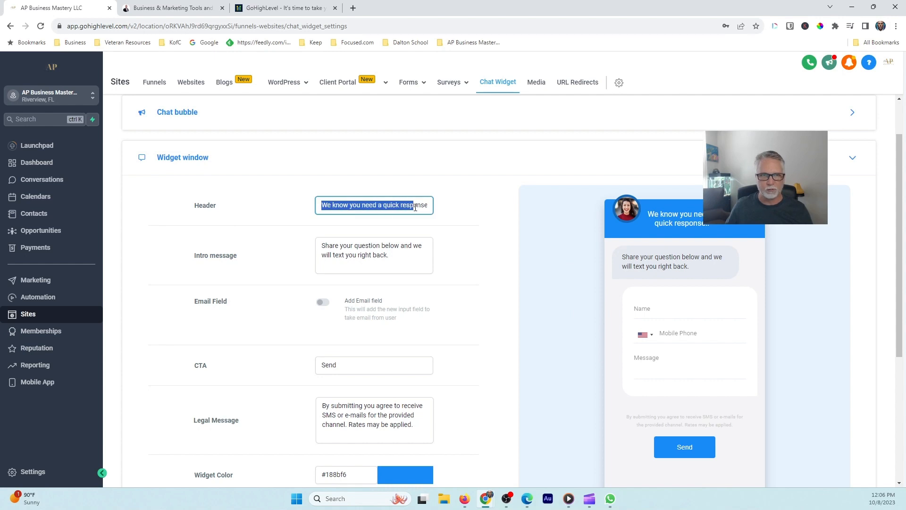
{"action": "left_click", "coordinate": [623, 216]}
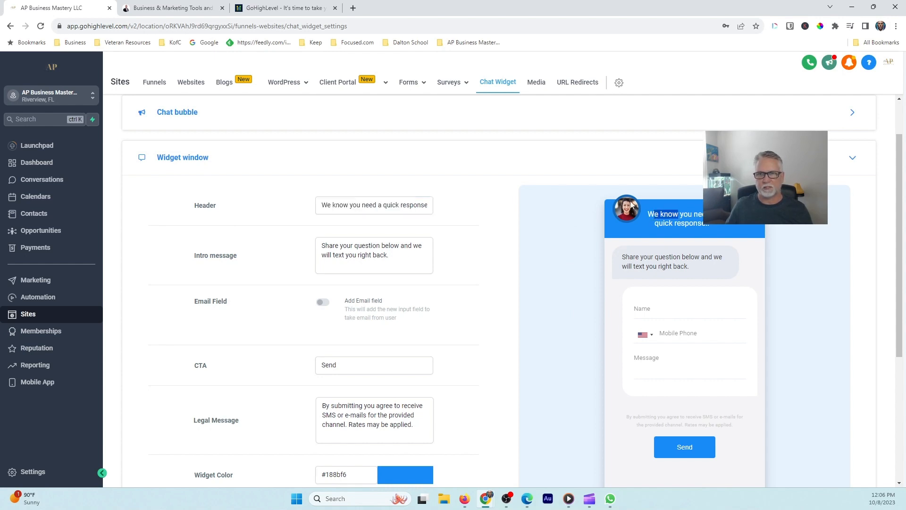
{"action": "left_click", "coordinate": [185, 116]}
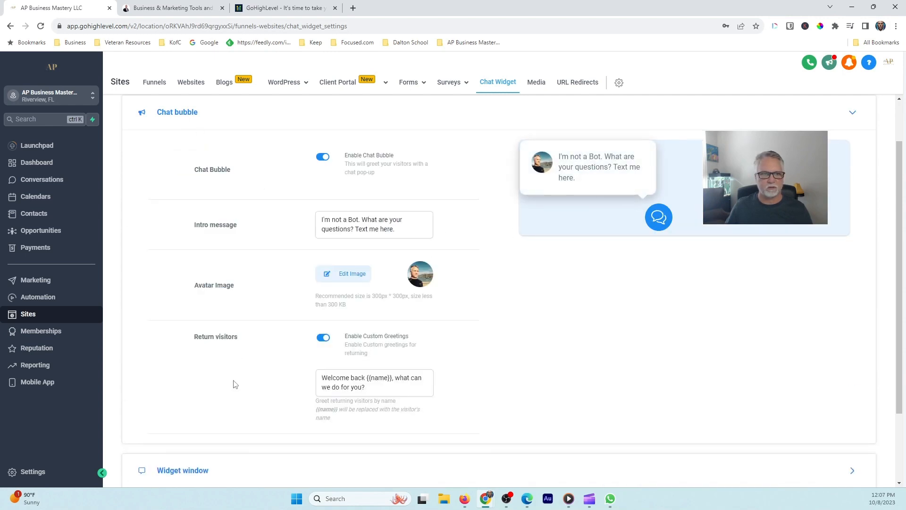
{"action": "left_click", "coordinate": [181, 472]}
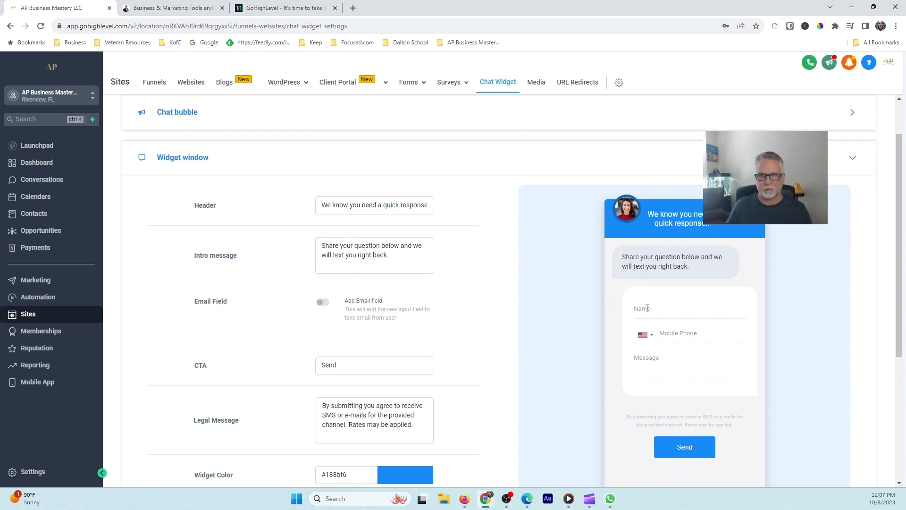
Turn the email field of the Widget window on and back off to compare the form preview
{"action": "scroll", "coordinate": [296, 358], "scroll_direction": "down", "scroll_amount": 2}
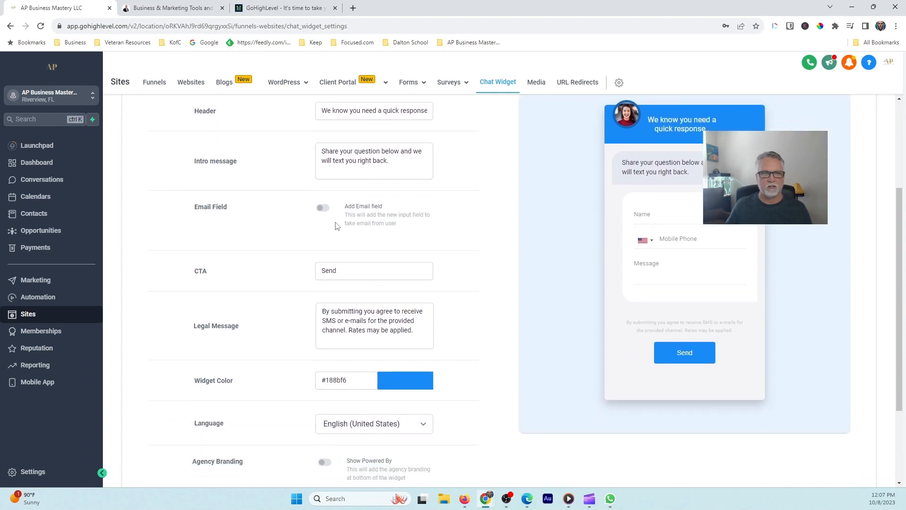
{"action": "left_click", "coordinate": [323, 208]}
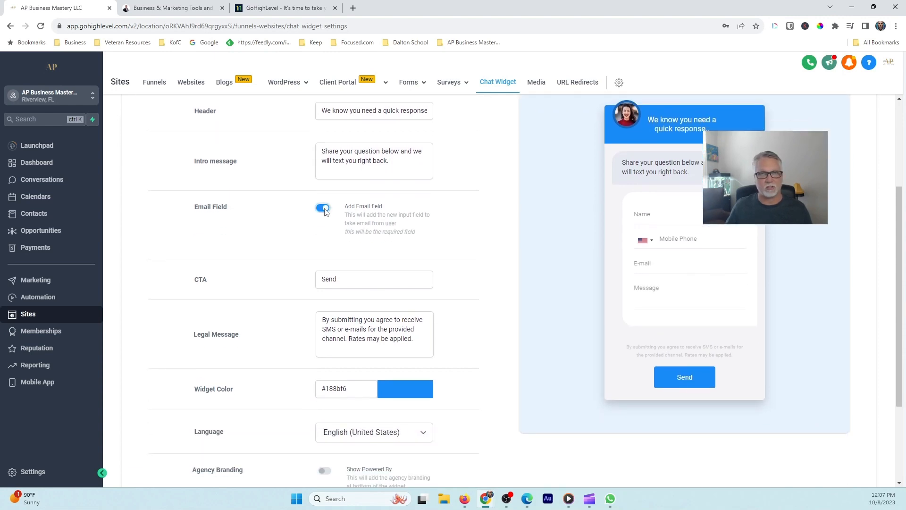
{"action": "left_click", "coordinate": [324, 213]}
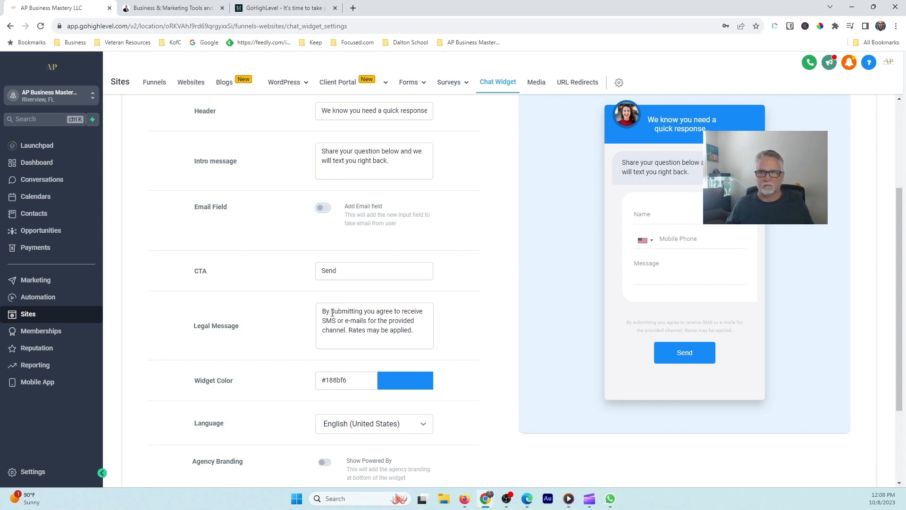
Review the Widget window's legal message and widget color, comparing them with the live chat widget form on the HighLevel website
{"action": "left_click_drag", "start_coordinate": [320, 311], "coordinate": [414, 330]}
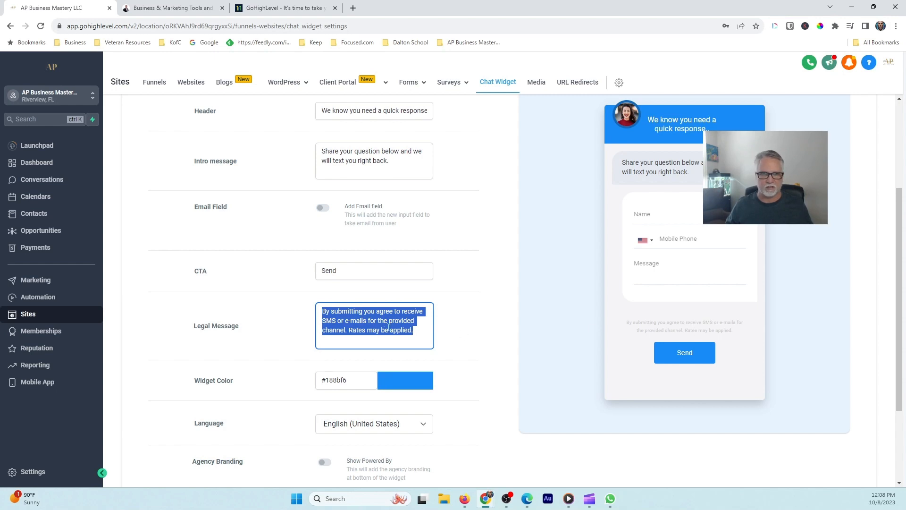
{"action": "scroll", "coordinate": [388, 327], "scroll_direction": "down", "scroll_amount": 3}
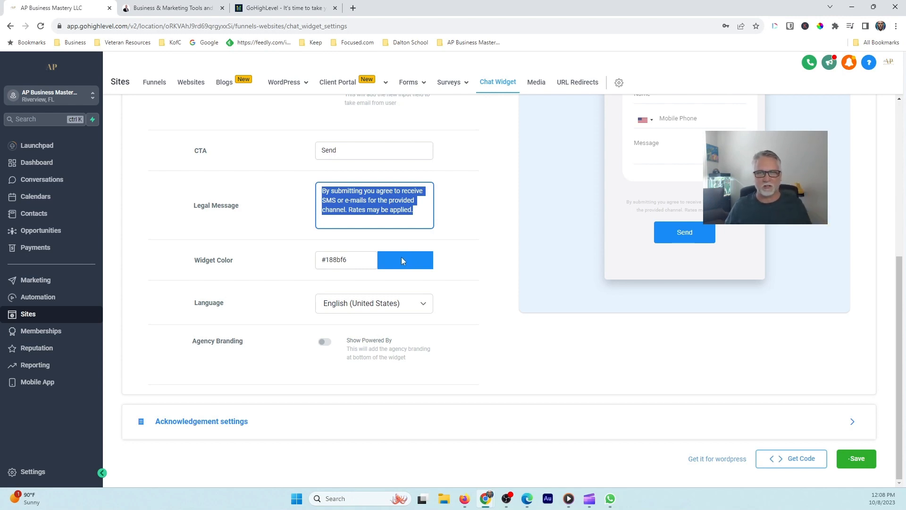
{"action": "left_click", "coordinate": [286, 8]}
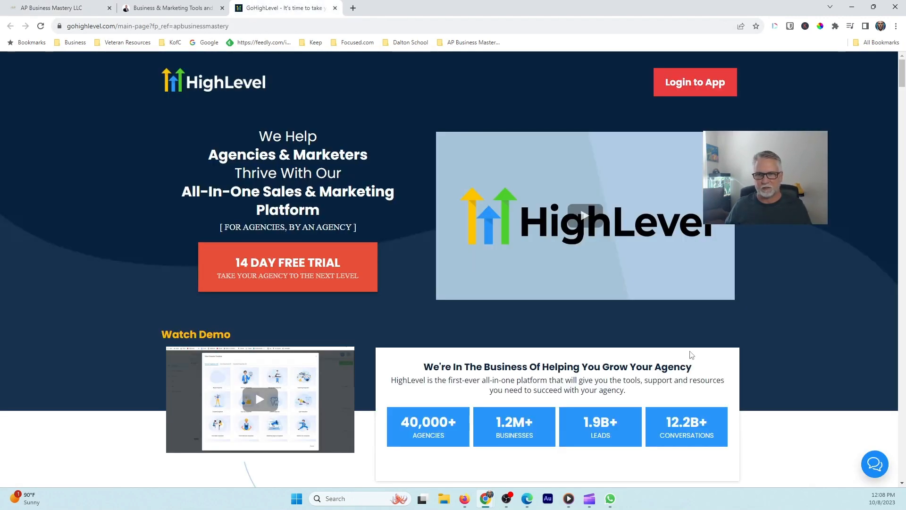
{"action": "left_click", "coordinate": [876, 465]}
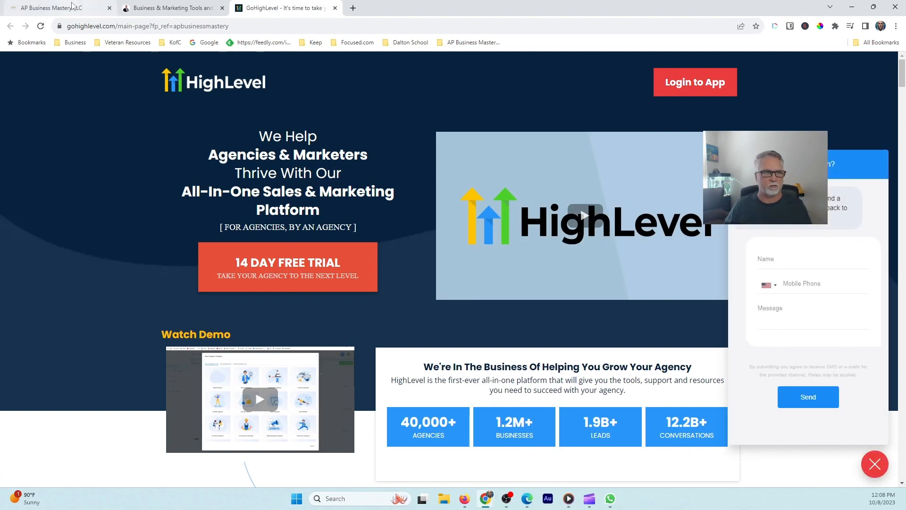
{"action": "left_click", "coordinate": [72, 6]}
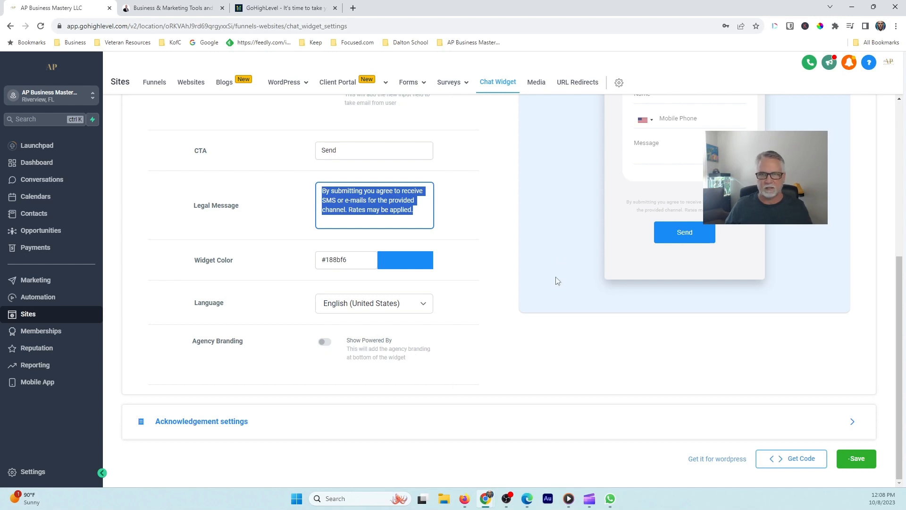
Review the Acknowledgement settings, including the customer support contact, the greeting and the message, against the chat preview
{"action": "left_click", "coordinate": [194, 421]}
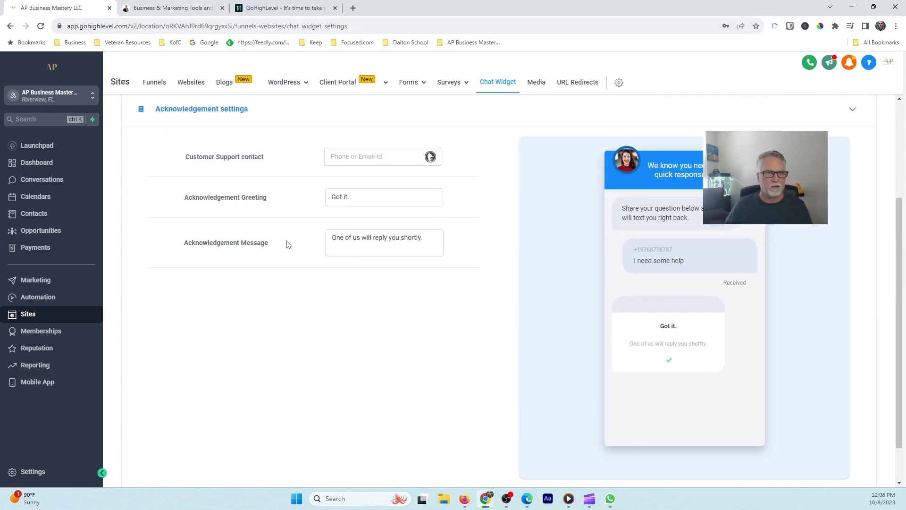
{"action": "scroll", "coordinate": [350, 222], "scroll_direction": "up", "scroll_amount": 3}
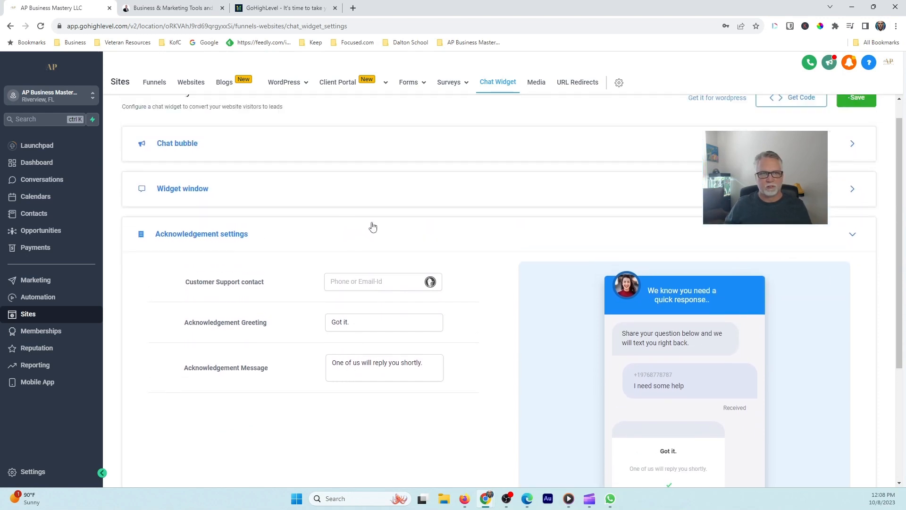
{"action": "scroll", "coordinate": [337, 269], "scroll_direction": "down", "scroll_amount": 1}
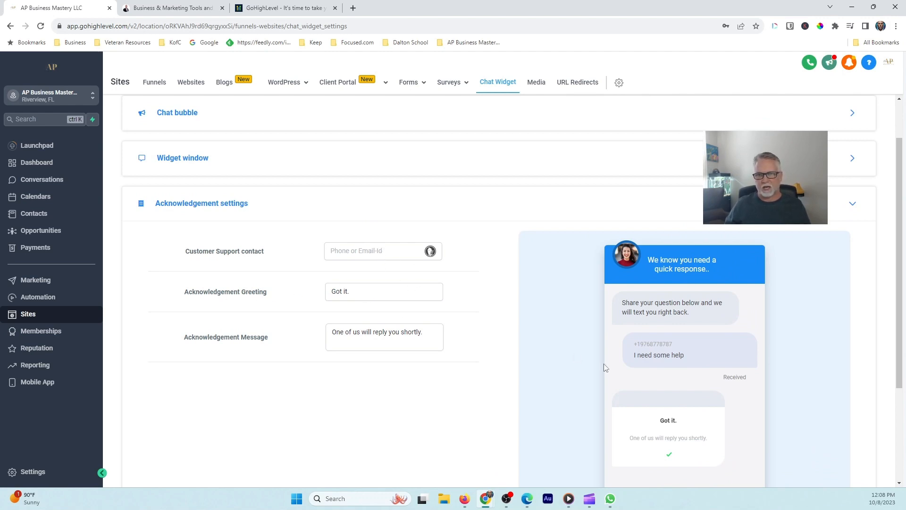
{"action": "scroll", "coordinate": [645, 335], "scroll_direction": "down", "scroll_amount": 2}
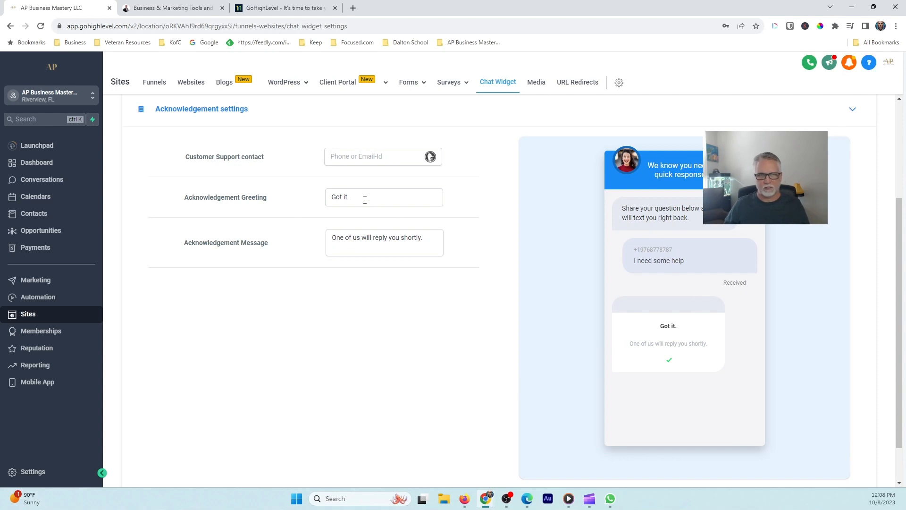
{"action": "left_click_drag", "start_coordinate": [356, 195], "coordinate": [300, 202]}
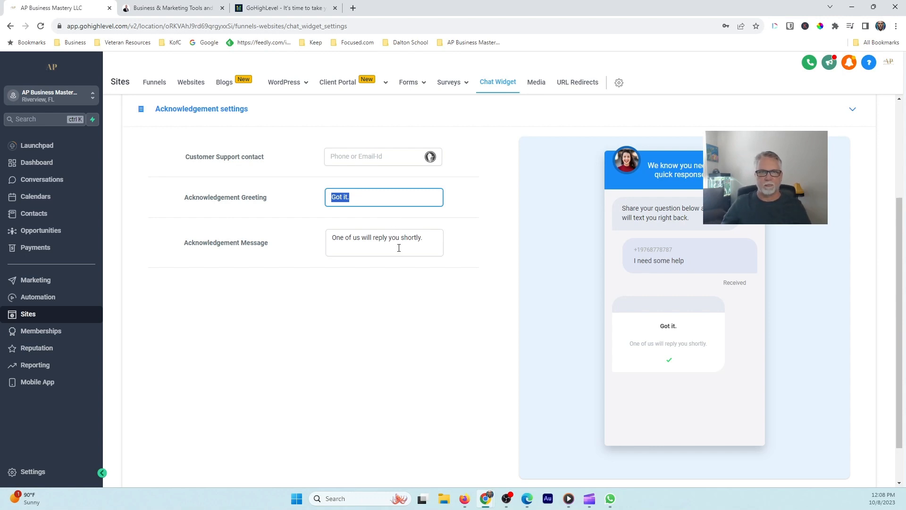
{"action": "scroll", "coordinate": [419, 238], "scroll_direction": "down", "scroll_amount": 1}
{"action": "scroll", "coordinate": [425, 255], "scroll_direction": "down", "scroll_amount": 1}
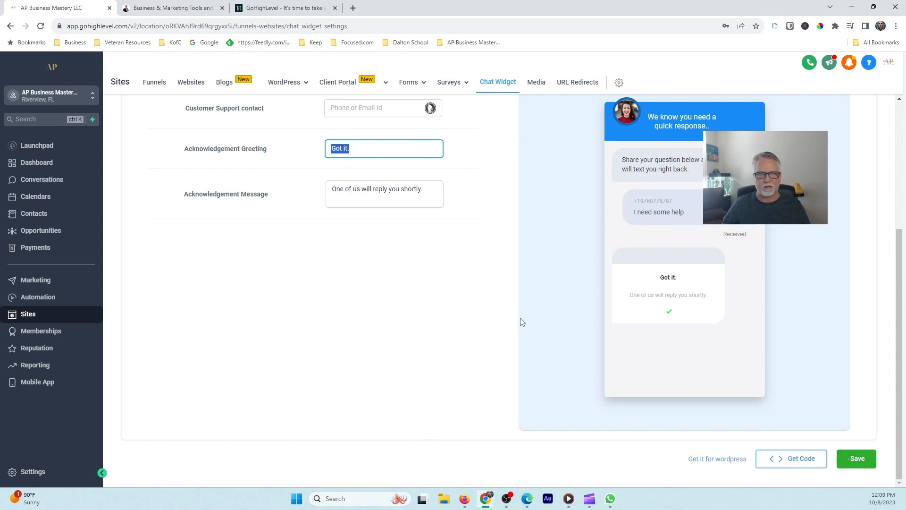
Reopen the Chat bubble settings and look over the webchat page from its options up to the page header
{"action": "scroll", "coordinate": [378, 245], "scroll_direction": "up", "scroll_amount": 5}
{"action": "left_click", "coordinate": [173, 176]}
{"action": "scroll", "coordinate": [606, 381], "scroll_direction": "down", "scroll_amount": 4}
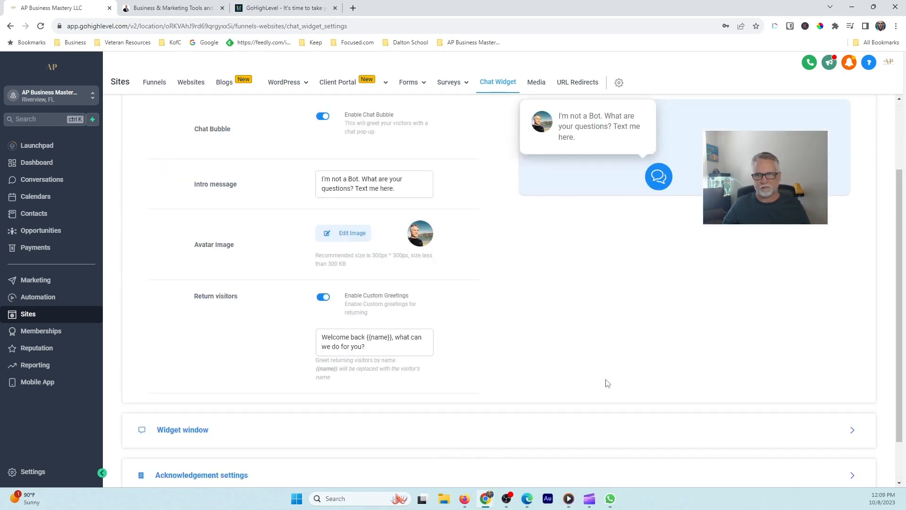
{"action": "scroll", "coordinate": [176, 338], "scroll_direction": "up", "scroll_amount": 3}
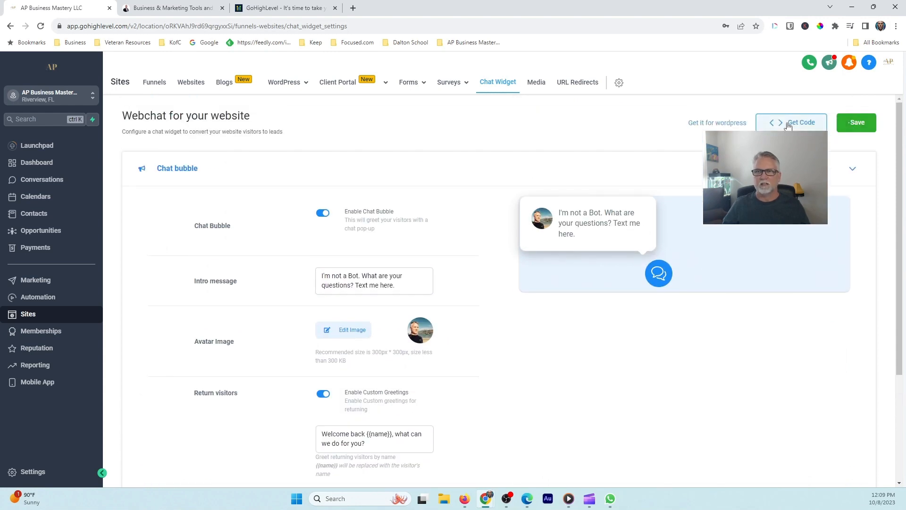
Examine the chat widget's body code for embedding in a website and close the code window
{"action": "left_click", "coordinate": [783, 123]}
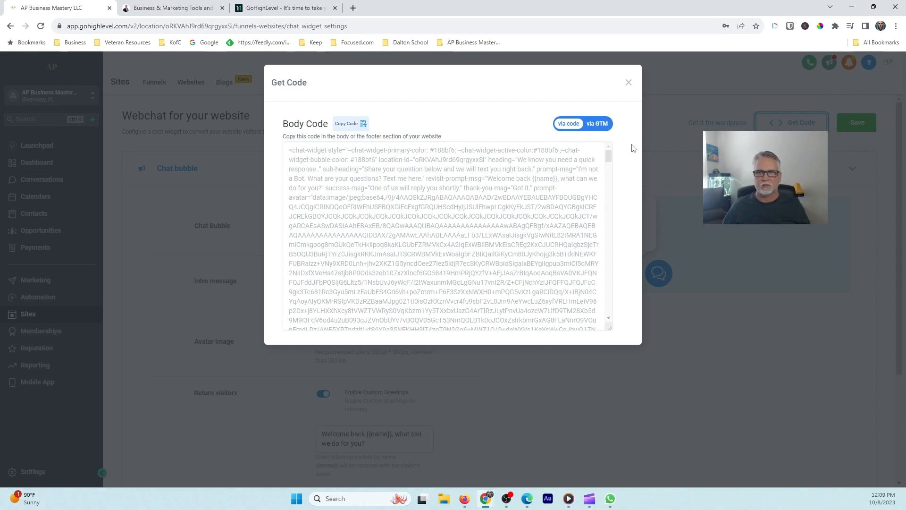
{"action": "scroll", "coordinate": [555, 198], "scroll_direction": "down", "scroll_amount": 3}
{"action": "scroll", "coordinate": [554, 202], "scroll_direction": "down", "scroll_amount": 15}
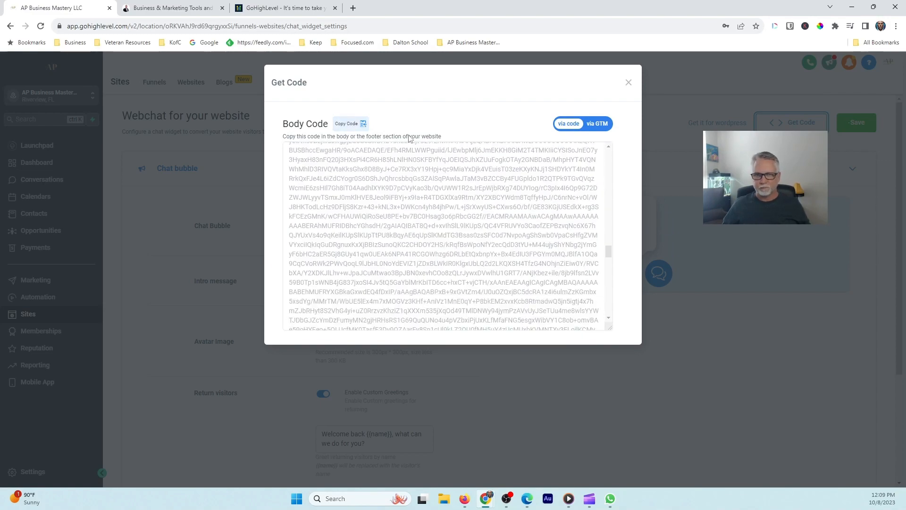
{"action": "scroll", "coordinate": [528, 248], "scroll_direction": "down", "scroll_amount": 3}
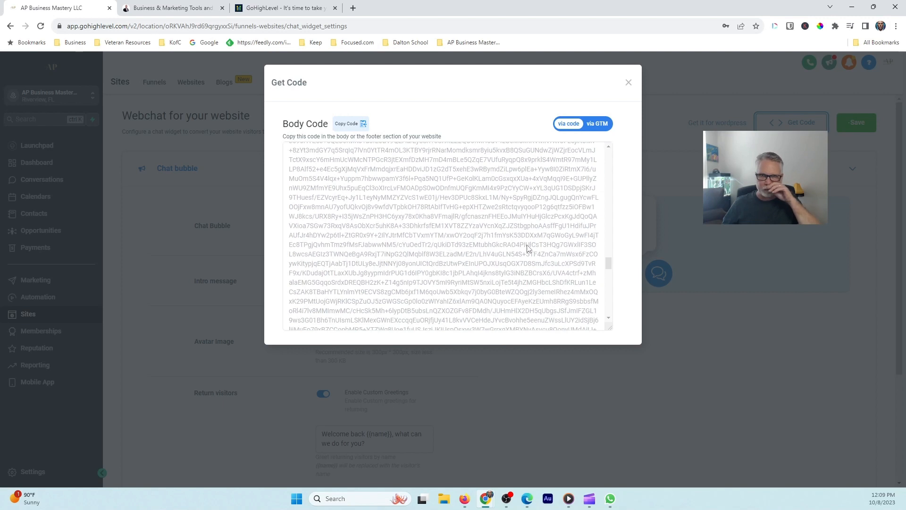
{"action": "left_click", "coordinate": [629, 82]}
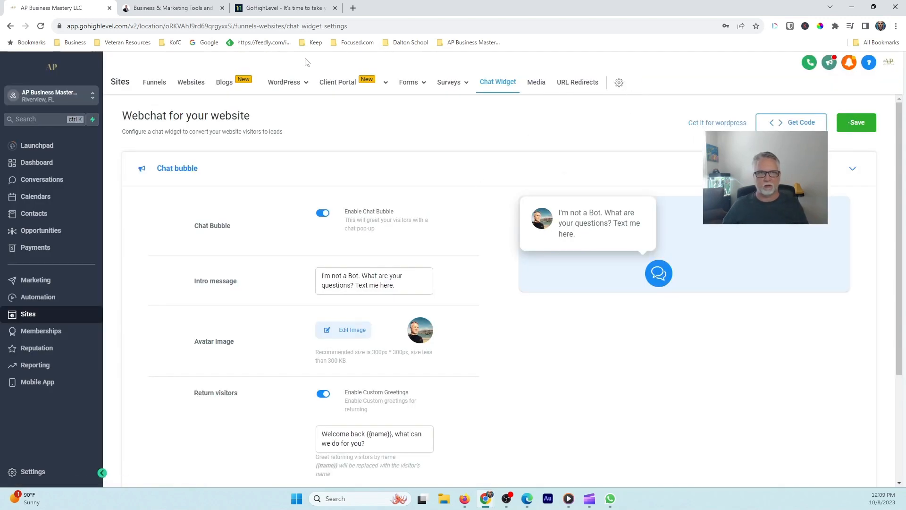
Compare the live chat widget on the HighLevel website with the video widget on wallyrecommends.com and return to the webchat settings
{"action": "left_click", "coordinate": [297, 11]}
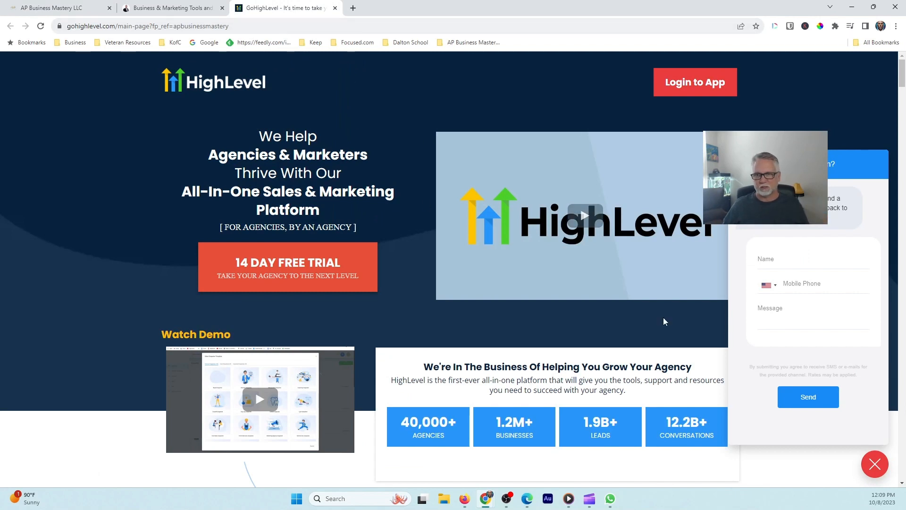
{"action": "left_click", "coordinate": [876, 469]}
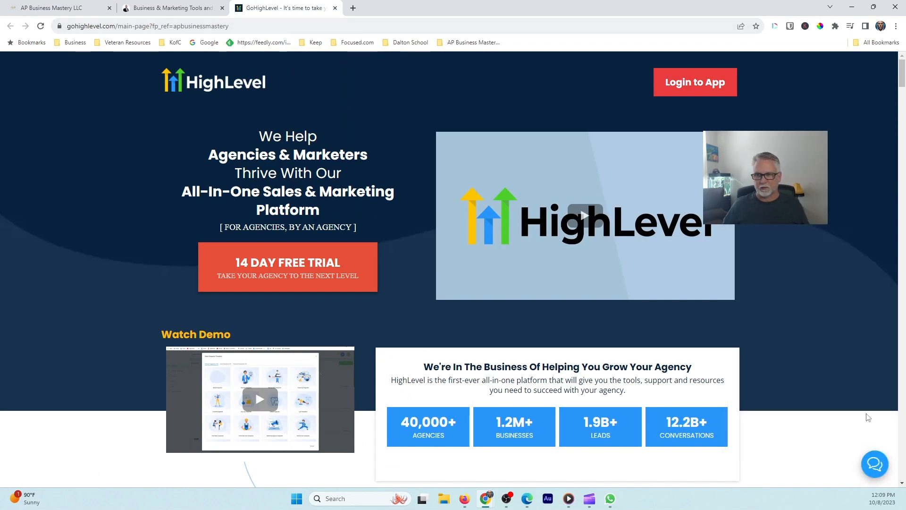
{"action": "left_click", "coordinate": [875, 466]}
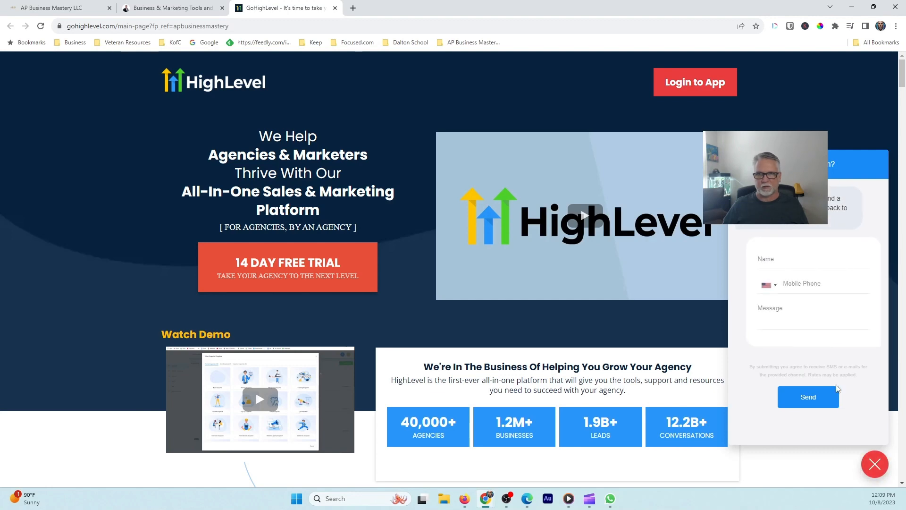
{"action": "left_click", "coordinate": [208, 8]}
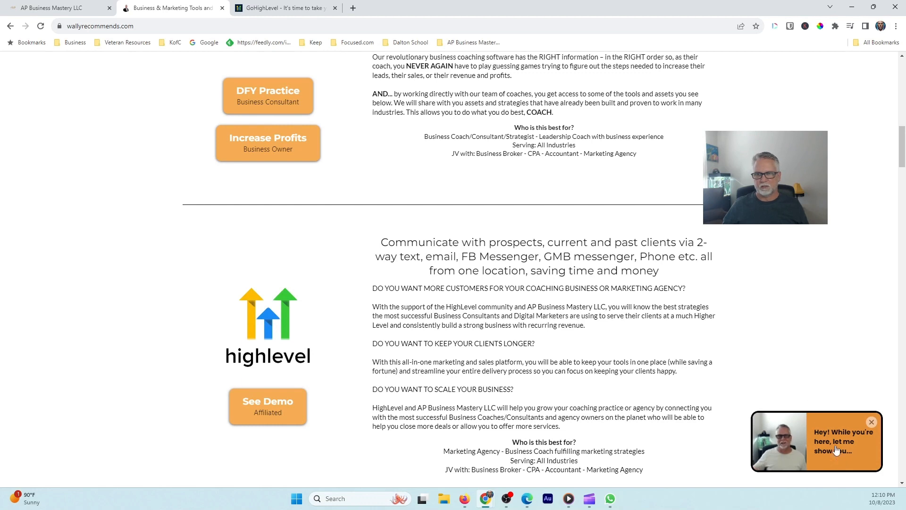
{"action": "left_click", "coordinate": [32, 4]}
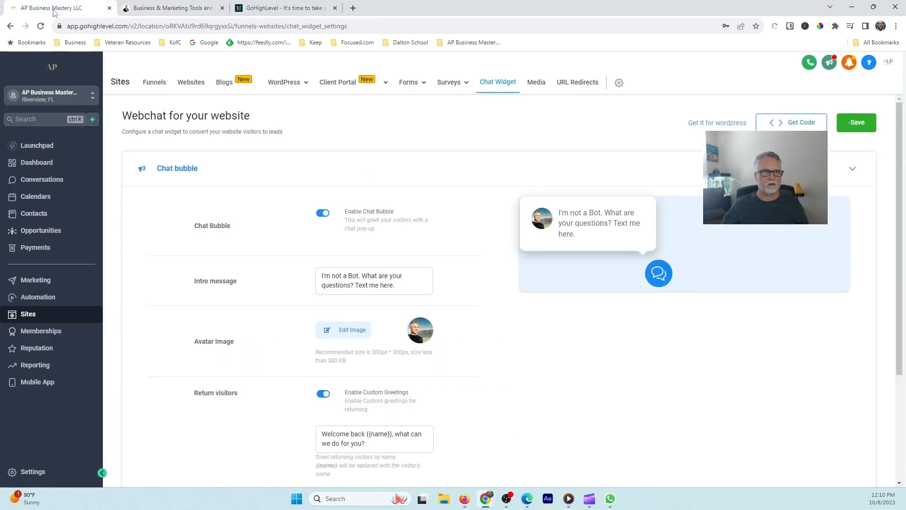